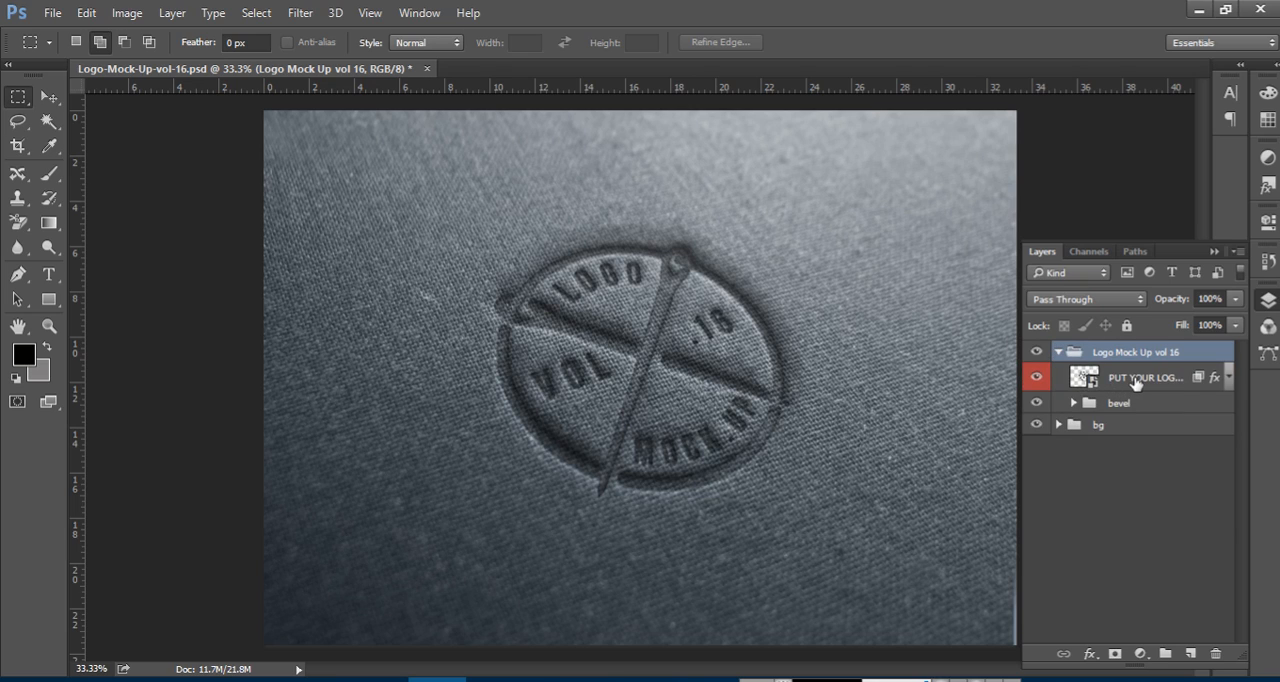
# Compare the mockup with the PUT YOUR LOGO HERE layer and the bevel group each hidden and shown
pyautogui.click(1135, 383)
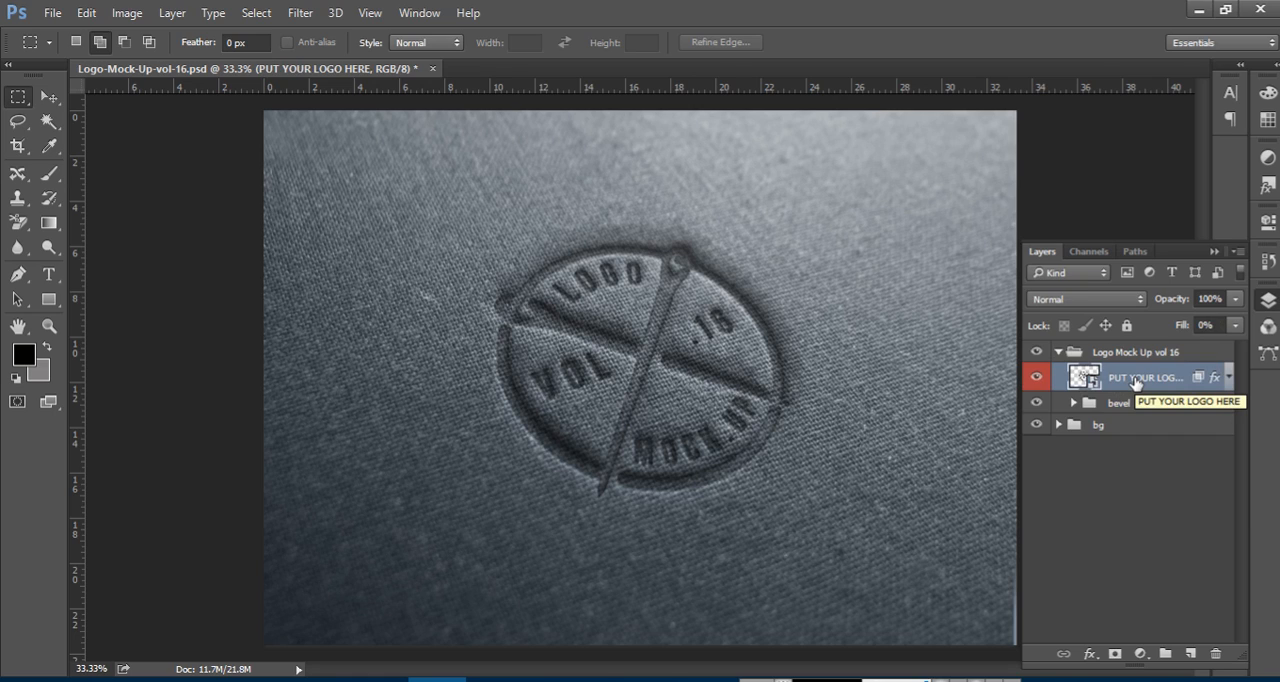
pyautogui.click(1036, 379)
pyautogui.click(1036, 379)
pyautogui.click(1036, 379)
pyautogui.click(1036, 379)
pyautogui.click(1036, 402)
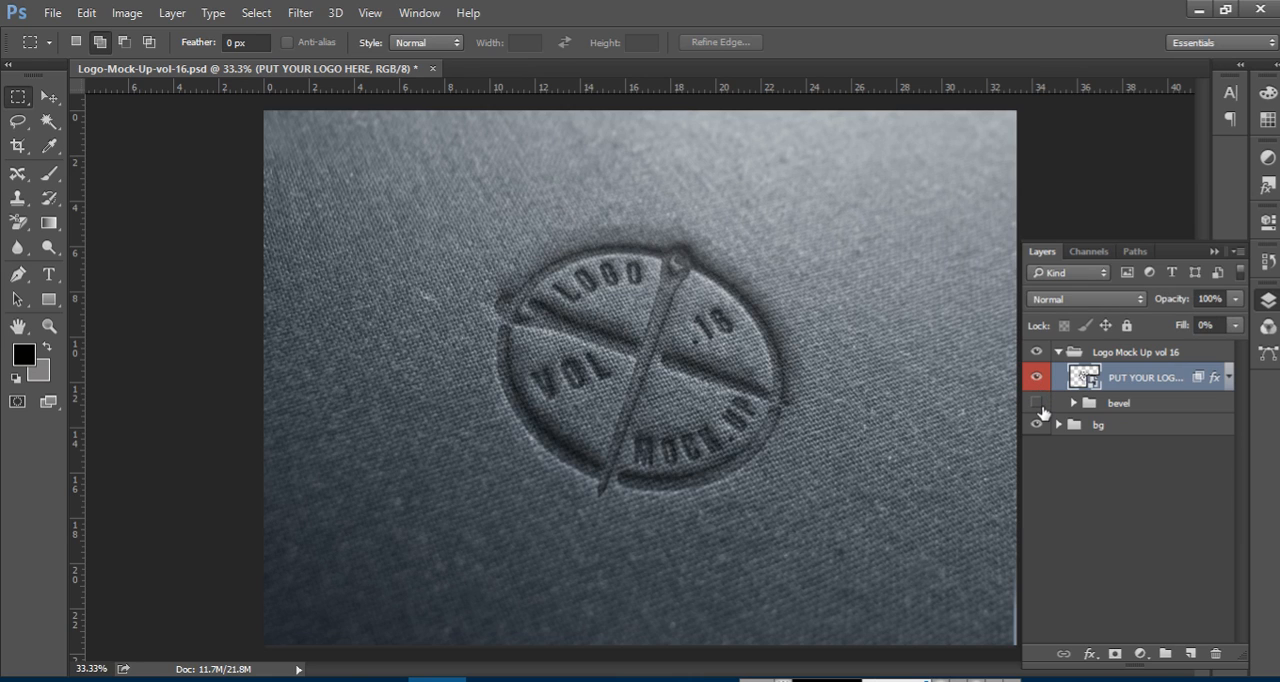
pyautogui.click(1036, 402)
# Open the contents of the PUT YOUR LOGO HERE smart object and place the photography logo file from the desktop into it
pyautogui.doubleClick(1082, 376)
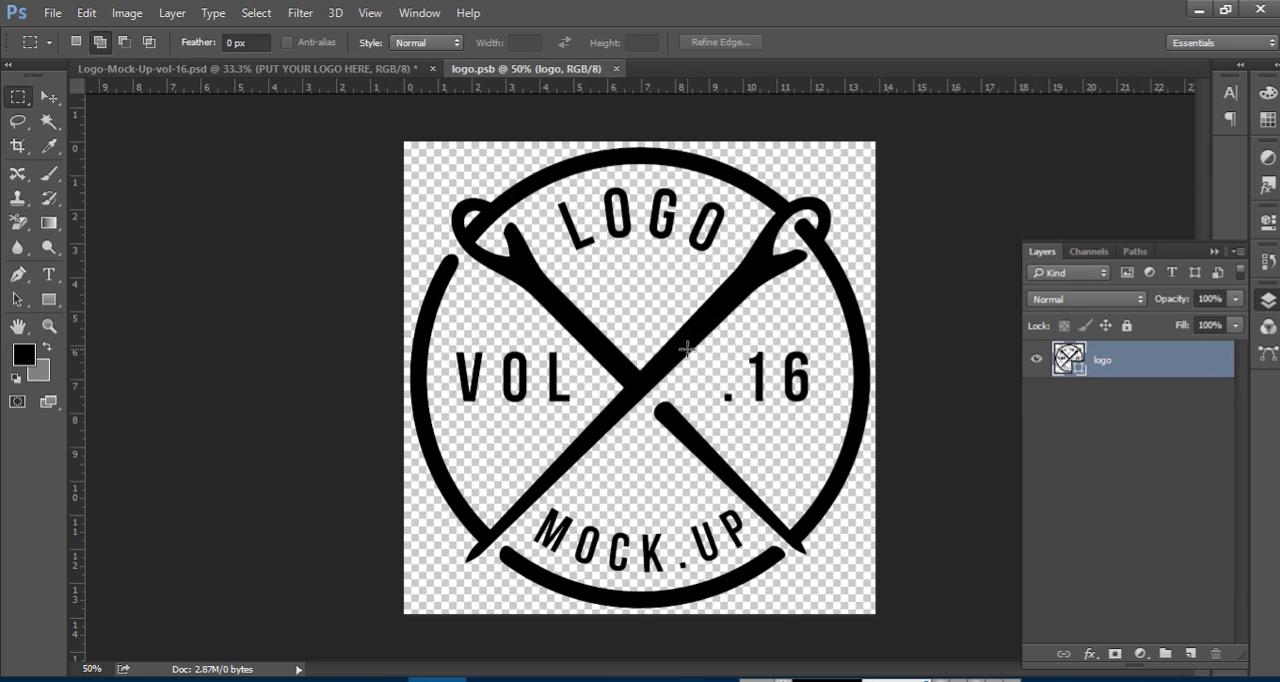
pyautogui.click(1205, 8)
pyautogui.click(1153, 14)
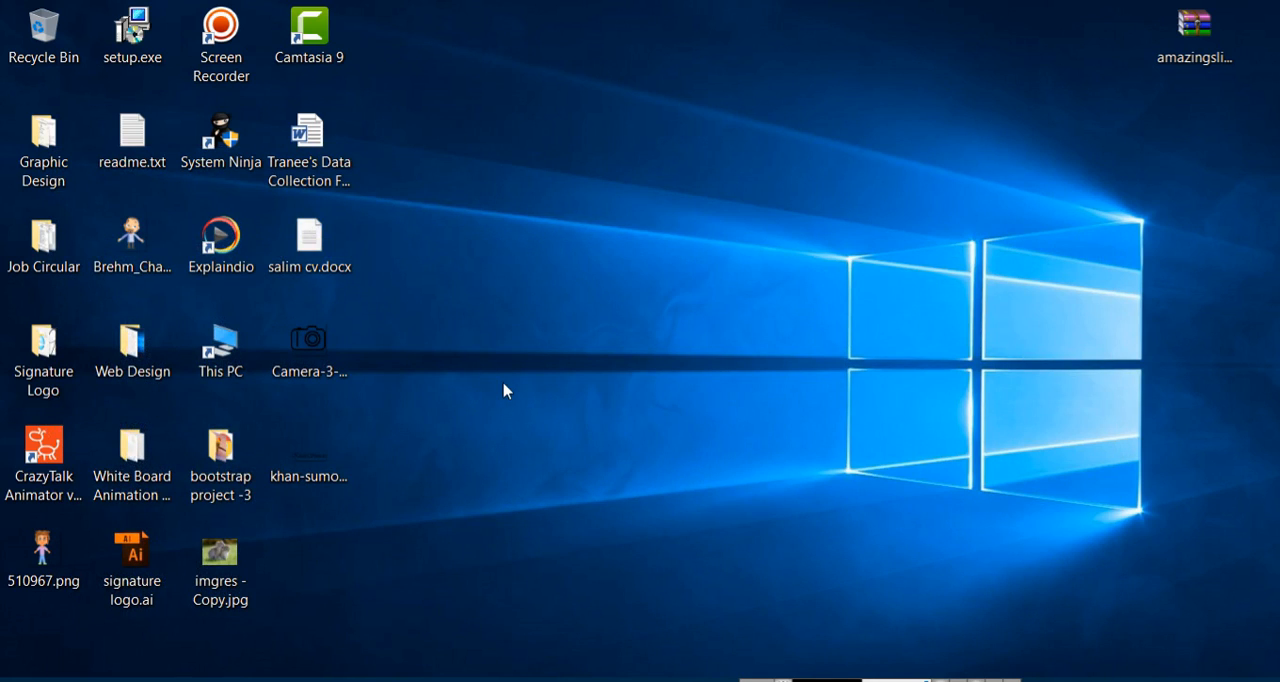
pyautogui.moveTo(310, 465); pyautogui.dragTo(578, 412)
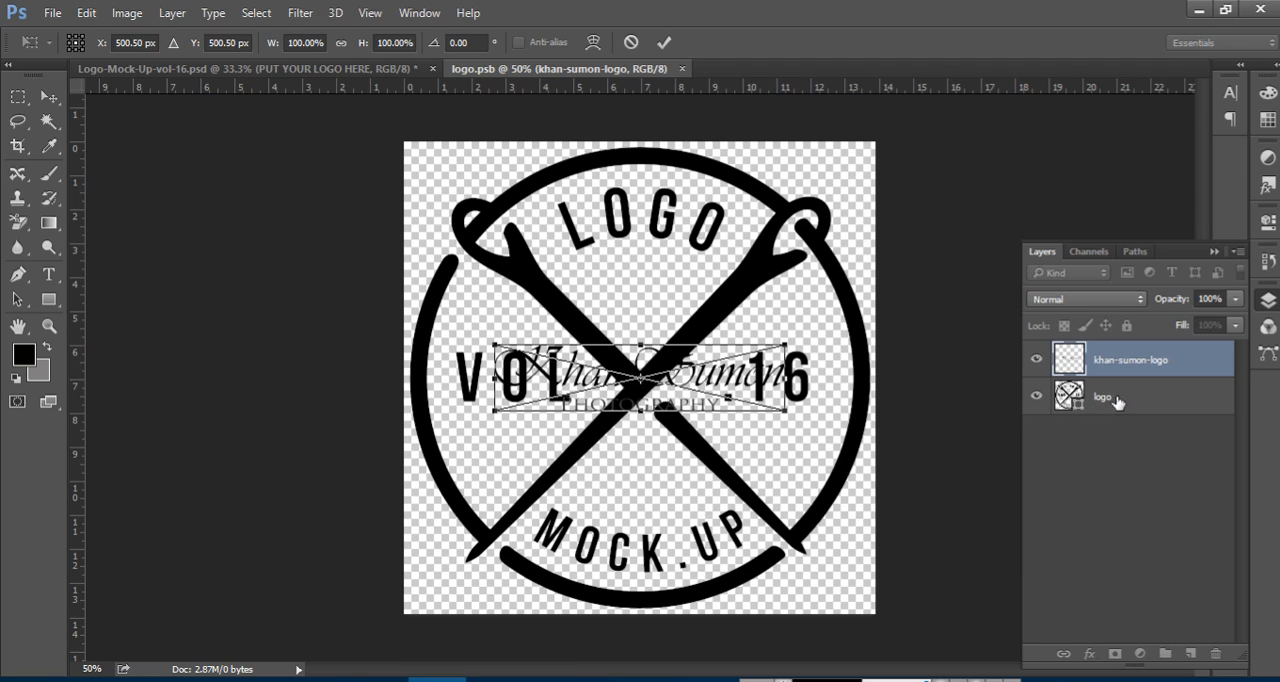
pyautogui.press('Return')
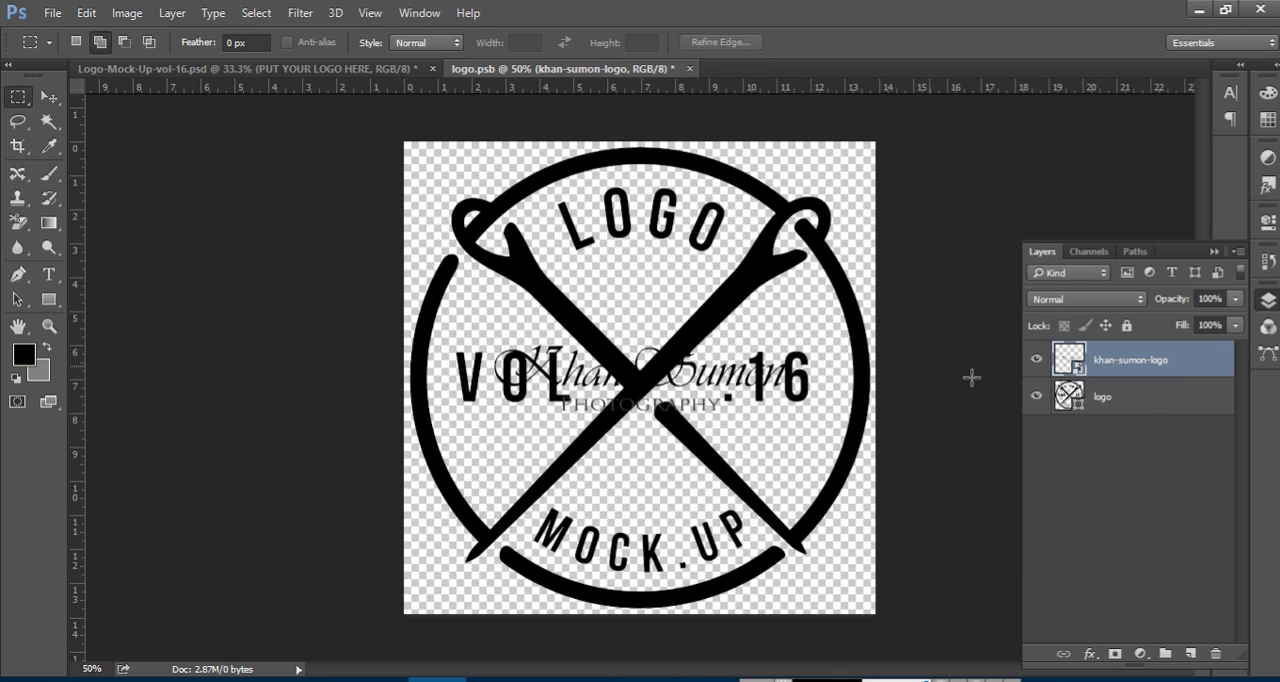
# Delete the original logo layer, then enlarge the placed photography logo to about 130% and move it up to about Y 464.5 px
pyautogui.click(1133, 400)
pyautogui.moveTo(1133, 400); pyautogui.dragTo(1216, 653)
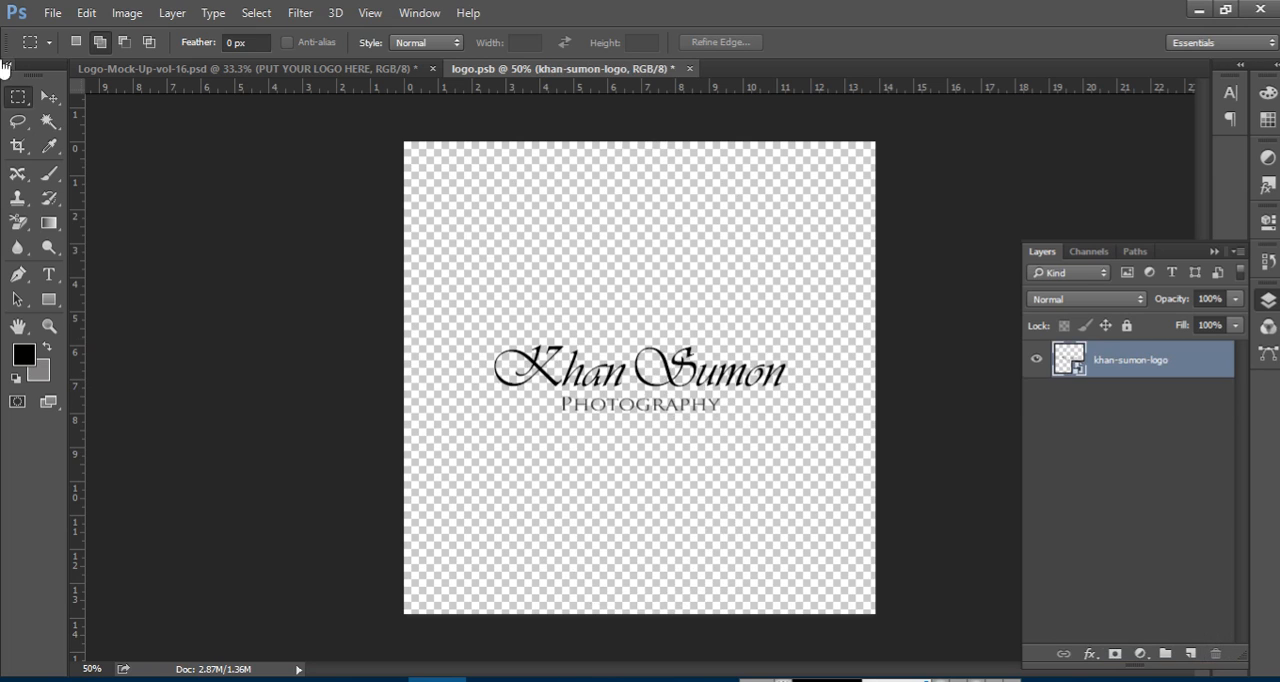
pyautogui.click(41, 95)
pyautogui.hotkey('ctrl', 't')
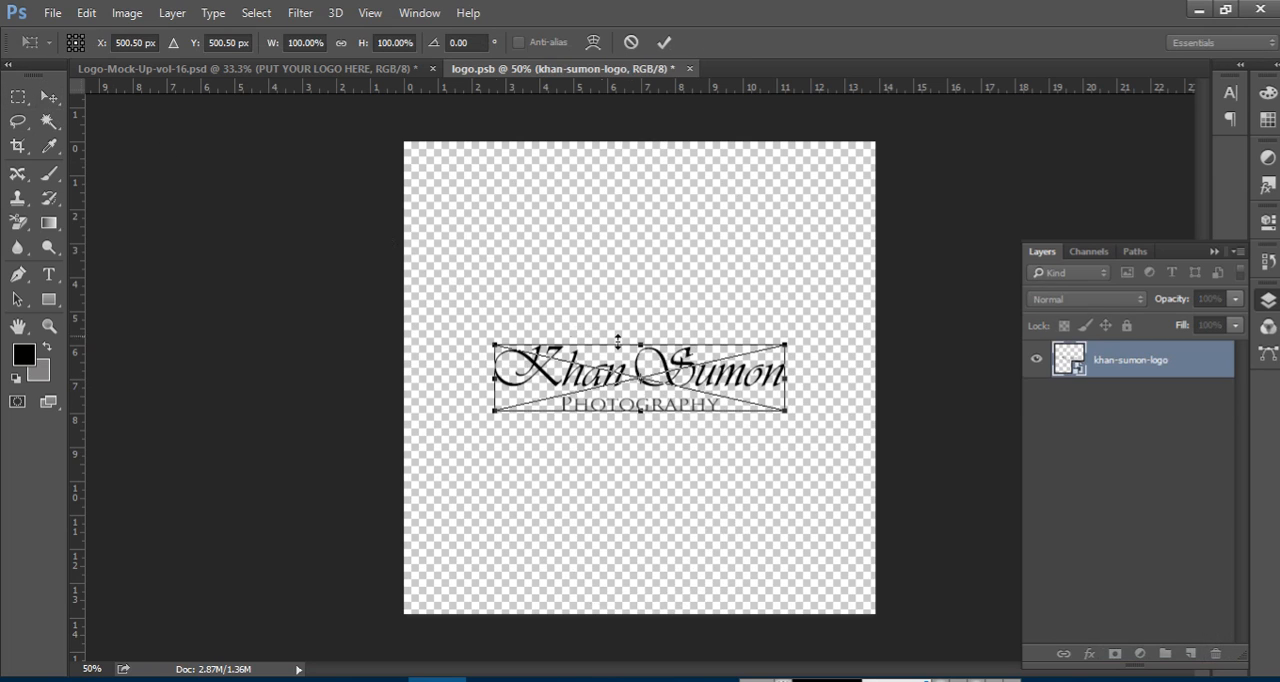
pyautogui.moveTo(784, 404); pyautogui.dragTo(824, 451)
pyautogui.moveTo(764, 377); pyautogui.dragTo(760, 360)
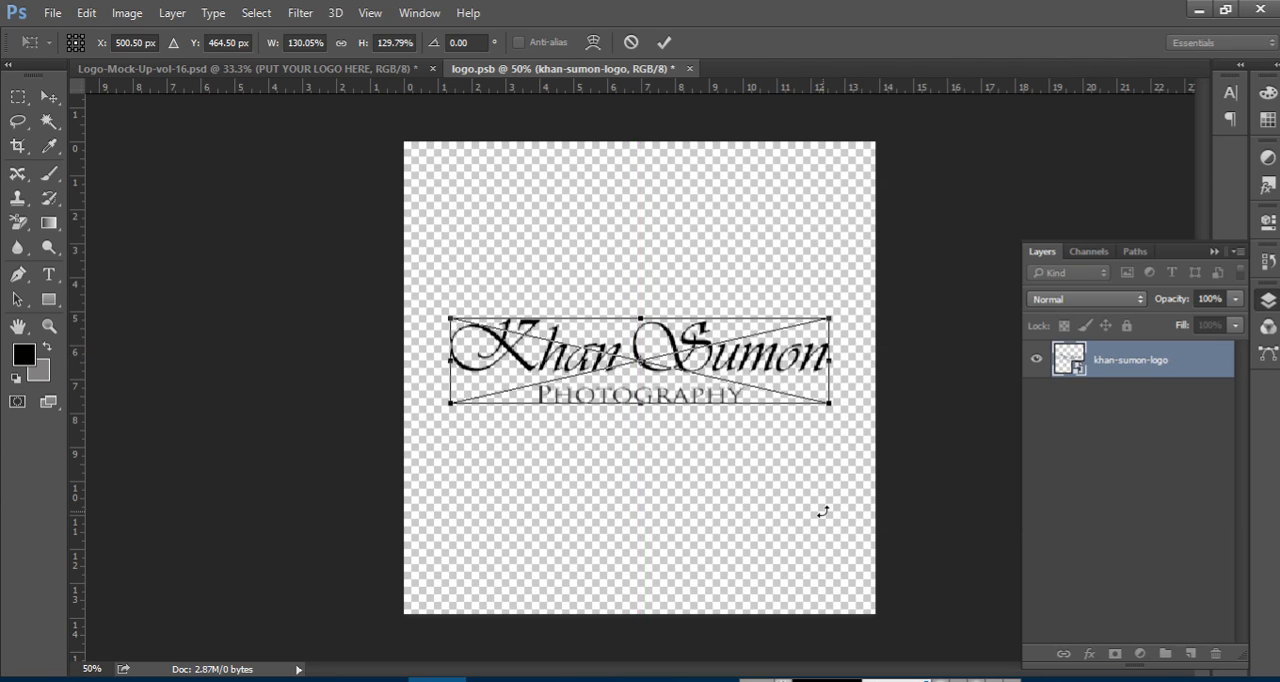
# Commit the placed logo, save logo.psb, and view the updated mockup in Logo-Mock-Up-vol-16.psd
pyautogui.hotkey('ctrl', 's')
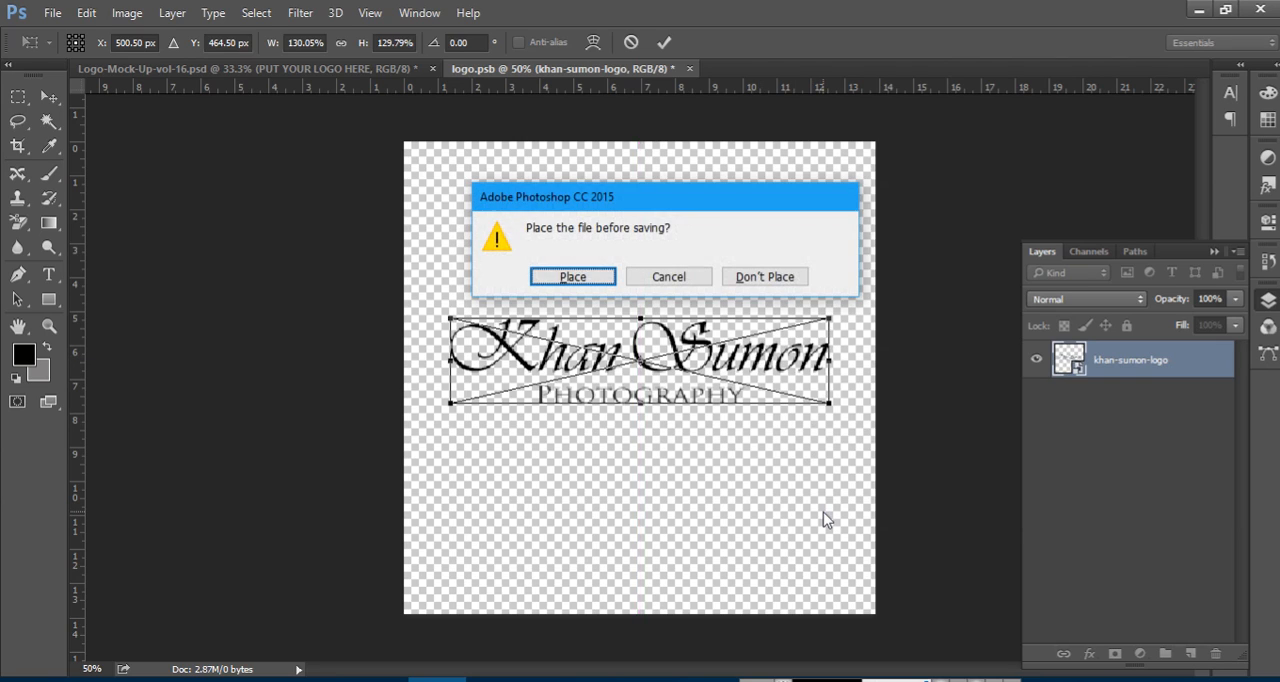
pyautogui.click(594, 274)
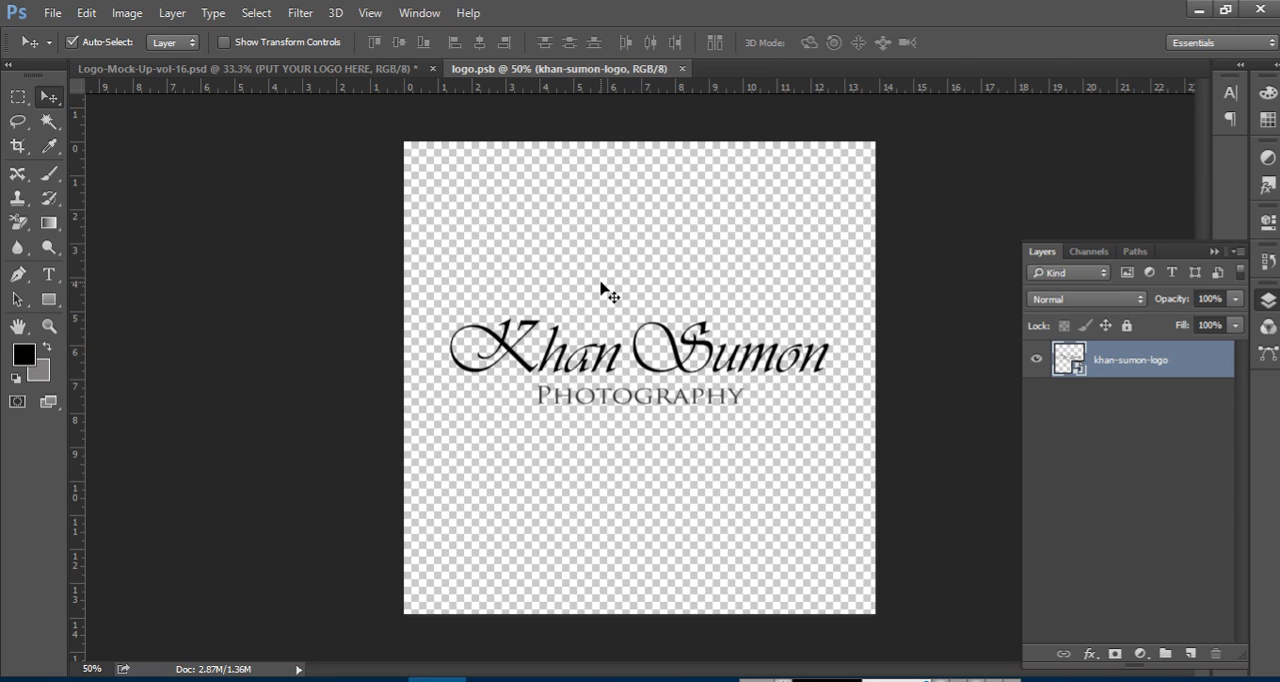
pyautogui.click(289, 70)
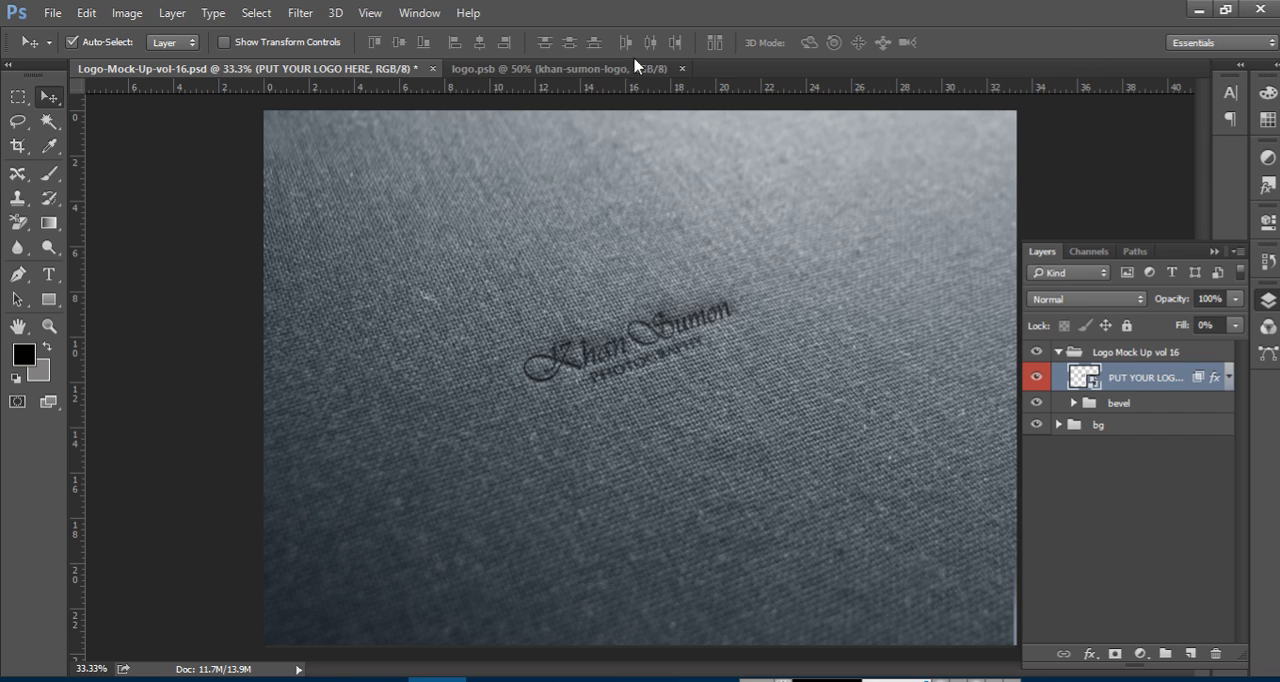
# In logo.psb, enlarge the photography logo further to about 149%
pyautogui.click(600, 73)
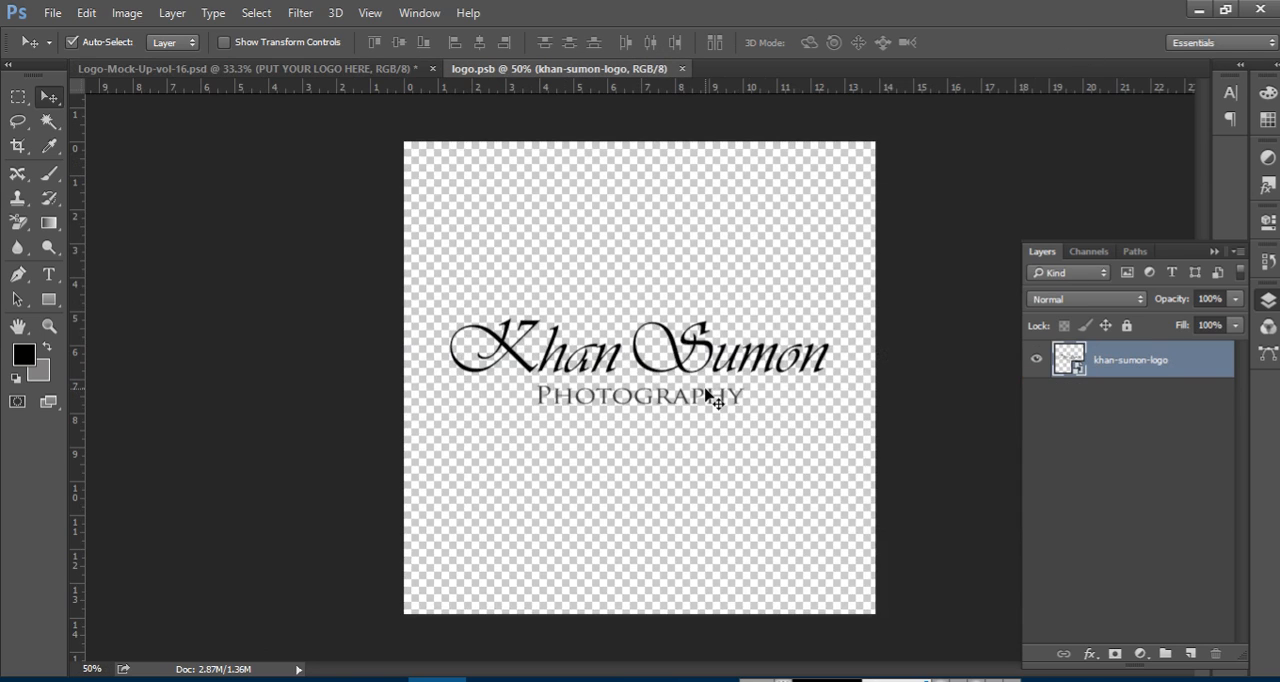
pyautogui.hotkey('ctrl', 't')
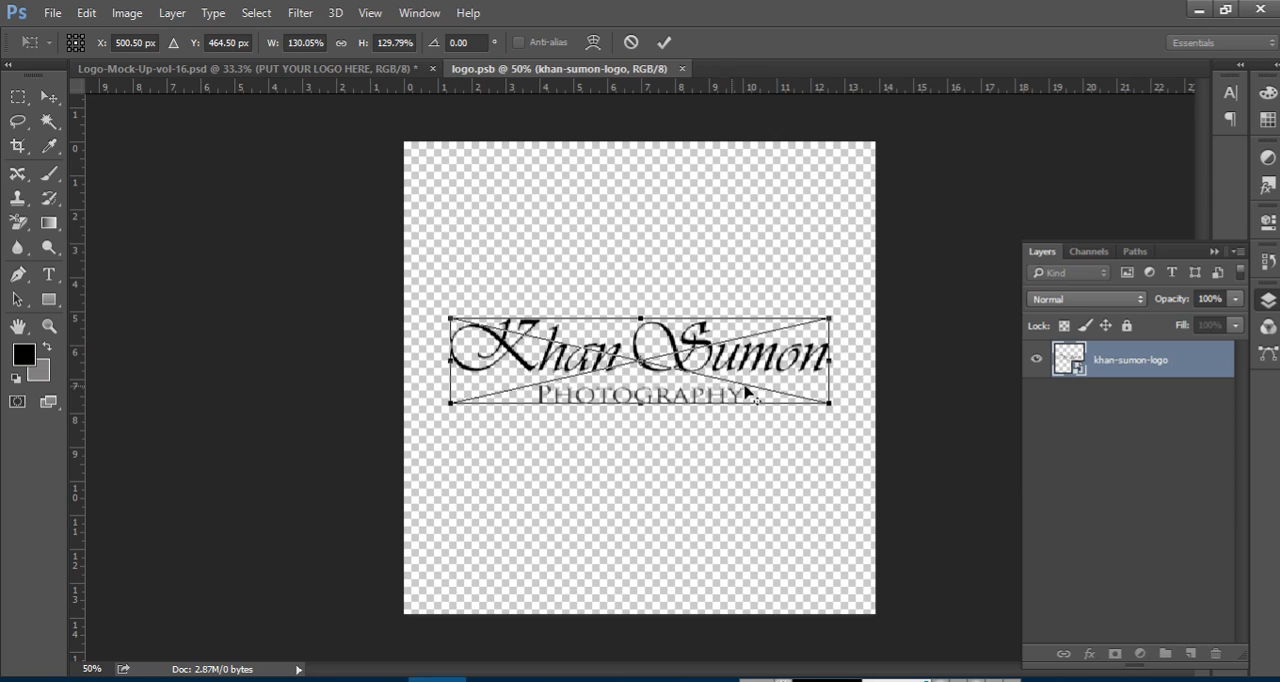
pyautogui.moveTo(829, 403); pyautogui.dragTo(852, 430)
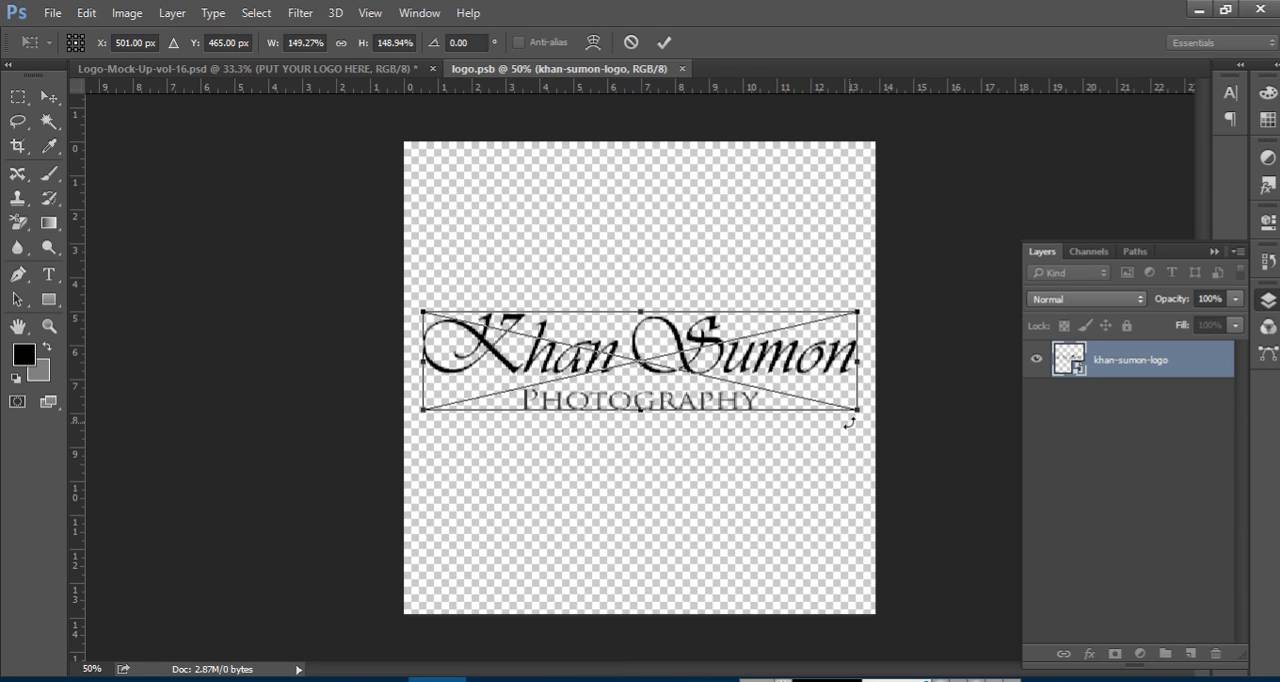
pyautogui.press('Return')
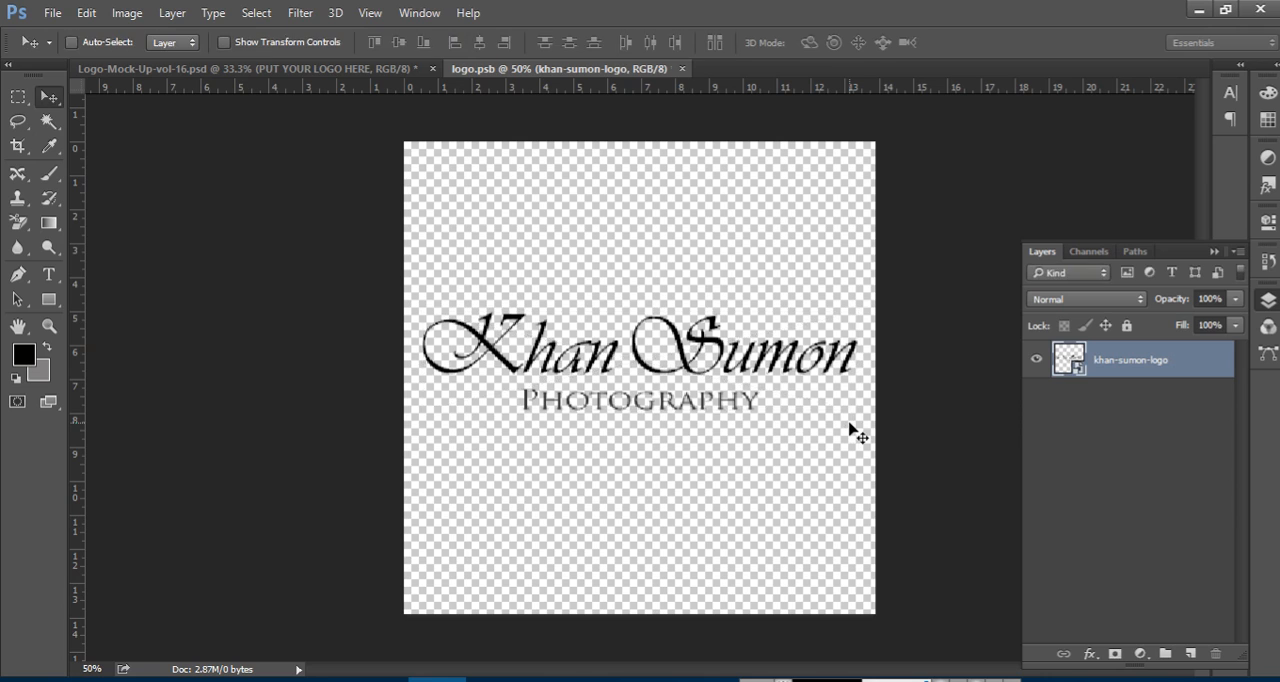
# Compare the mockup document with the contents of the PUT YOUR LOGO HERE smart object
pyautogui.click(280, 68)
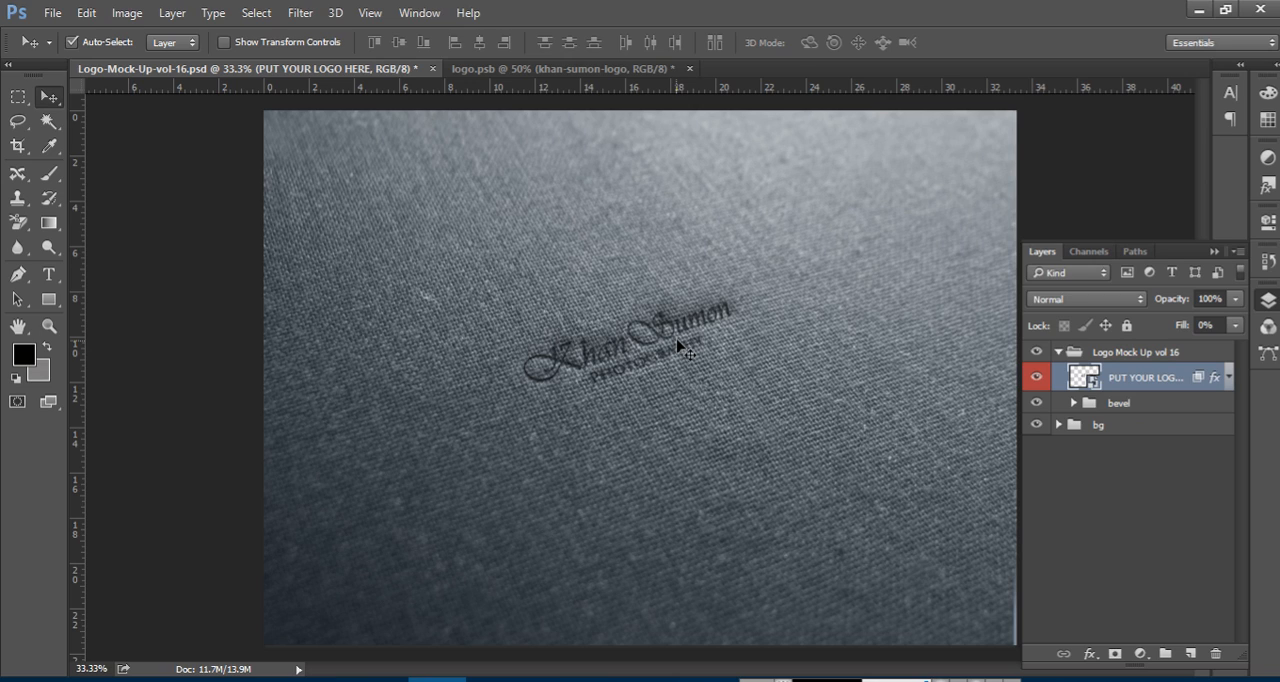
pyautogui.doubleClick(1084, 377)
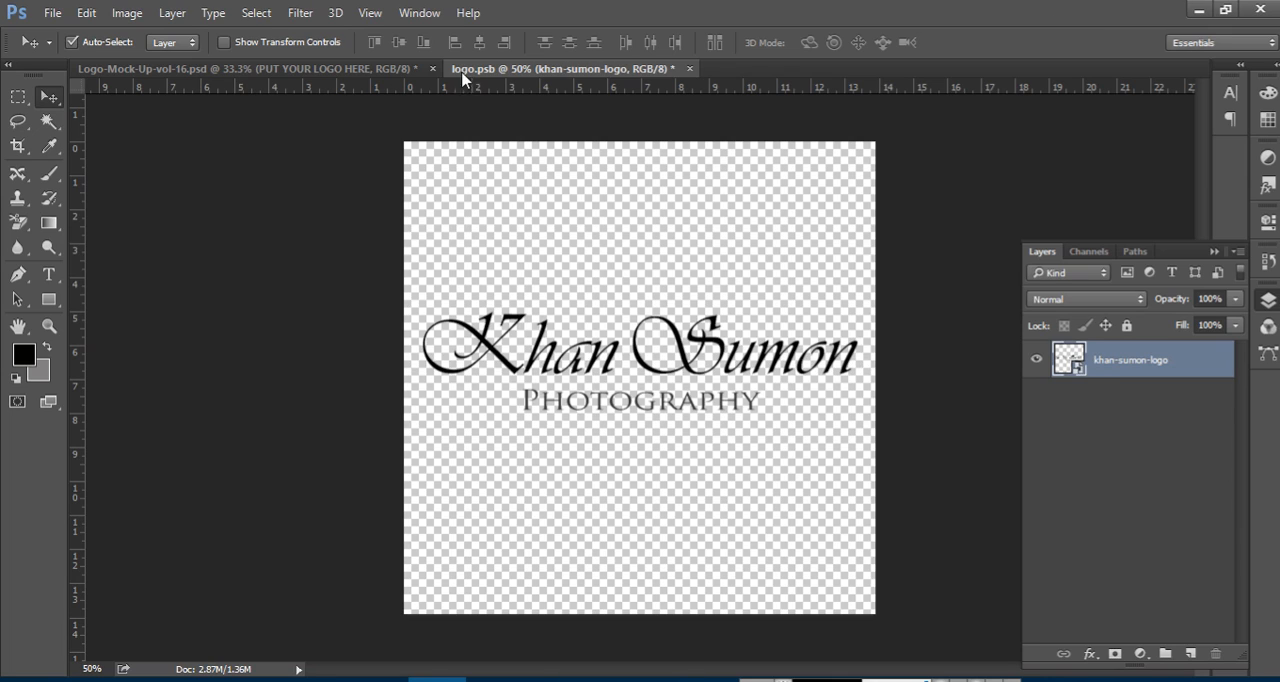
pyautogui.click(203, 69)
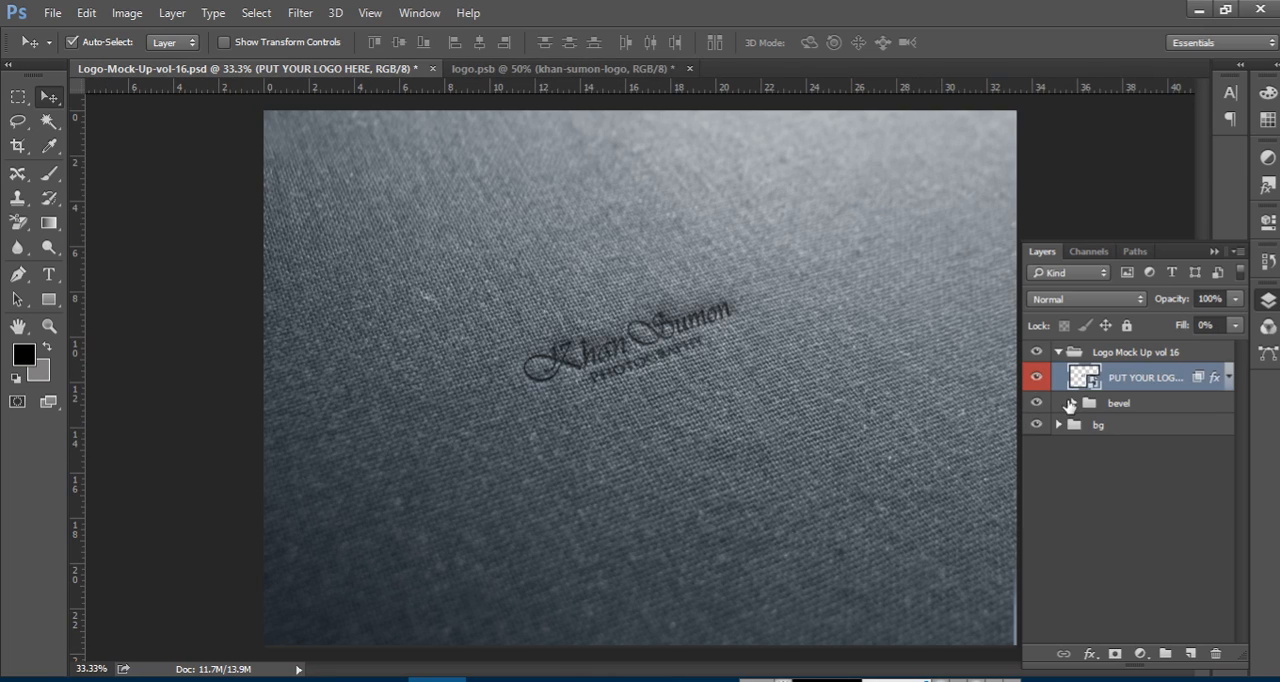
# Expand the bevel and bg groups and inspect the fill color of the Color bg layer without changing it
pyautogui.click(1073, 403)
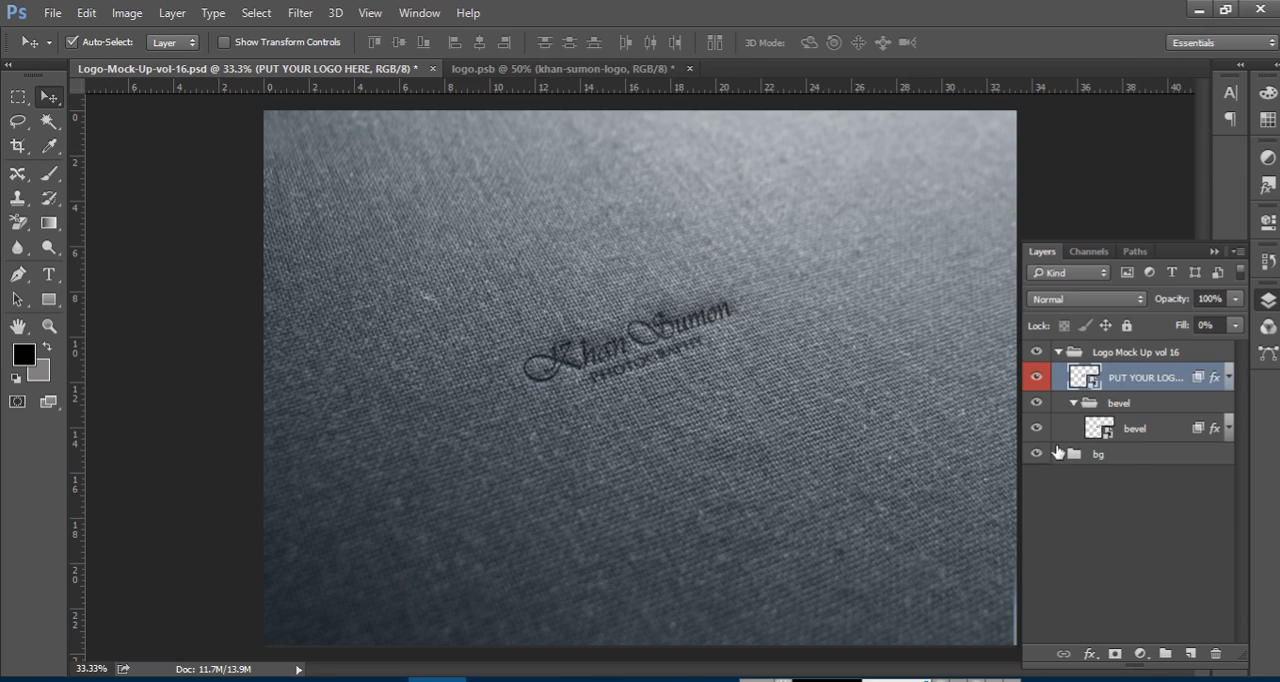
pyautogui.click(1058, 454)
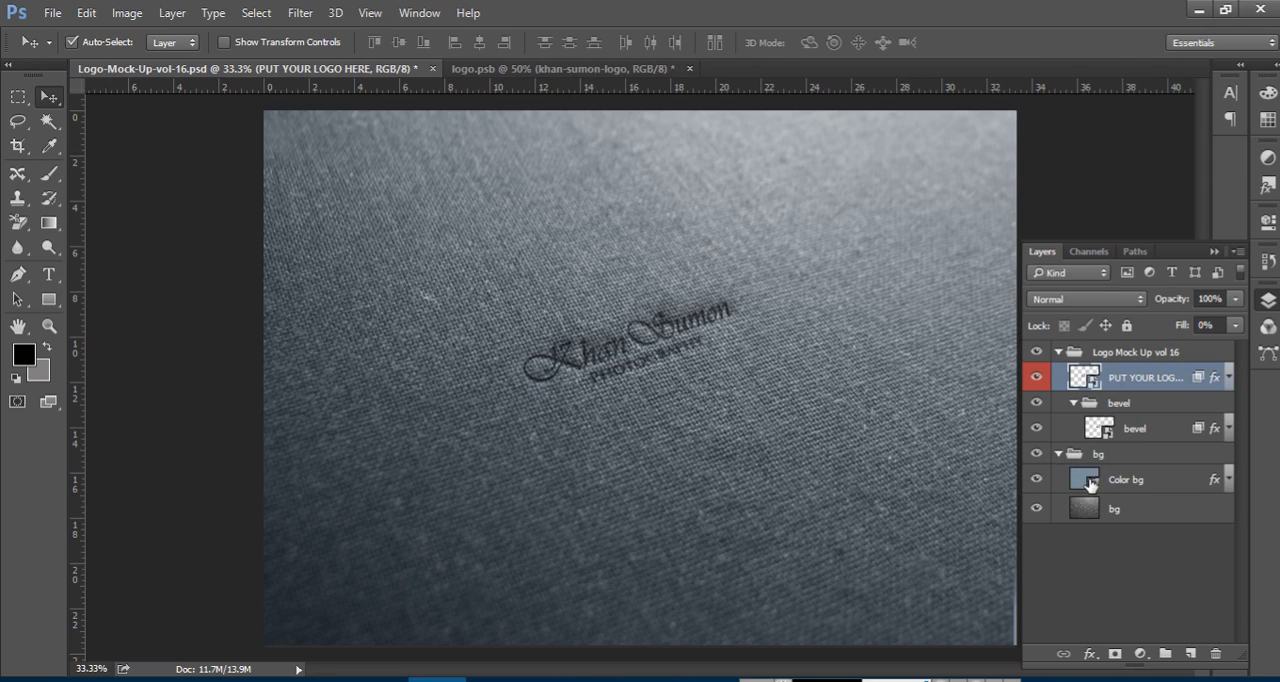
pyautogui.click(1090, 484)
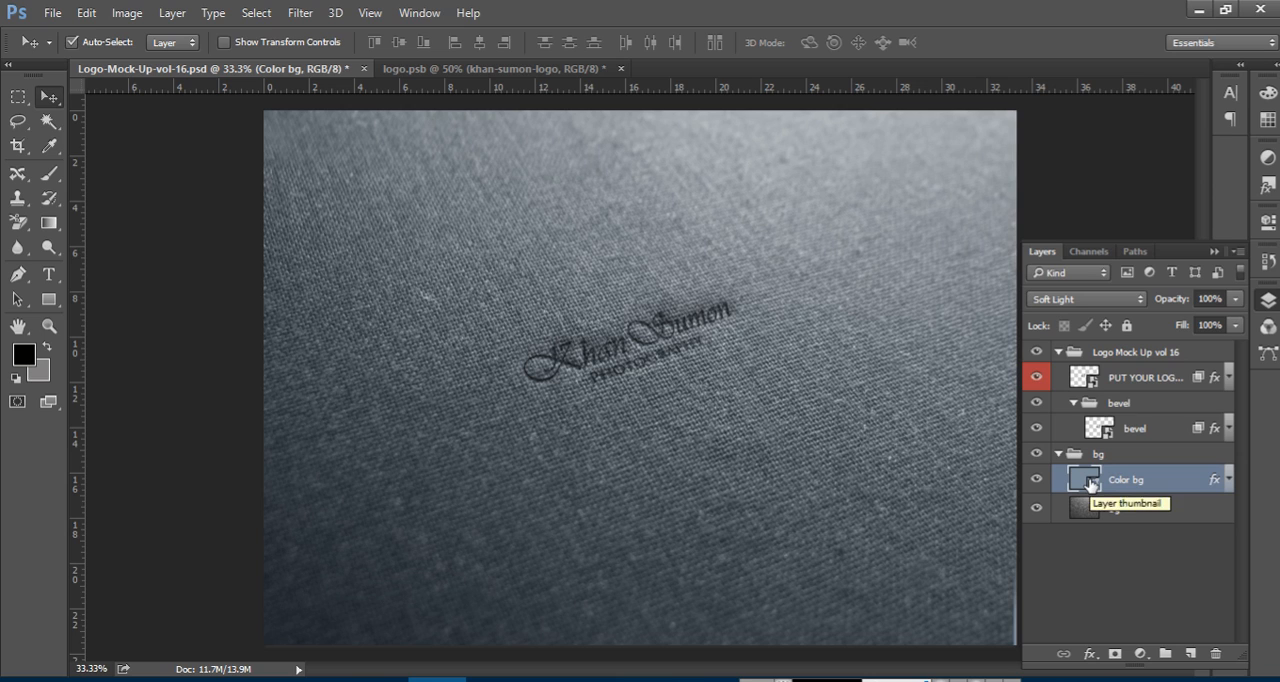
pyautogui.doubleClick(1087, 480)
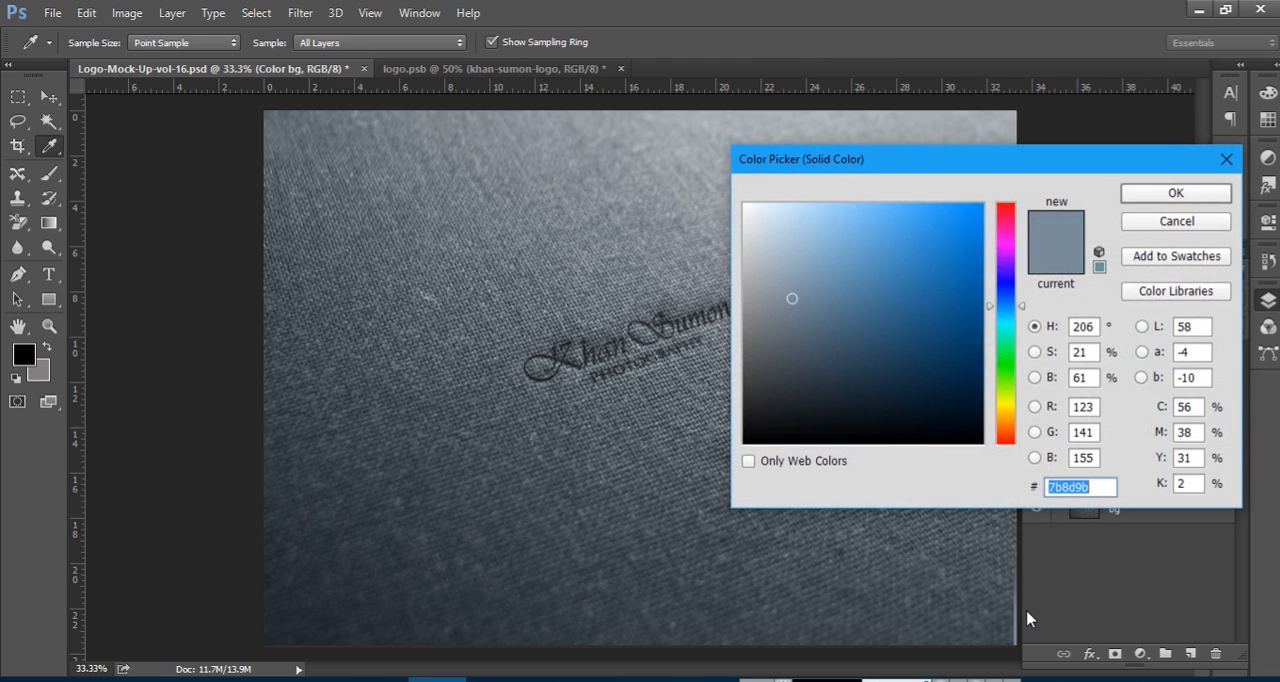
pyautogui.click(1192, 222)
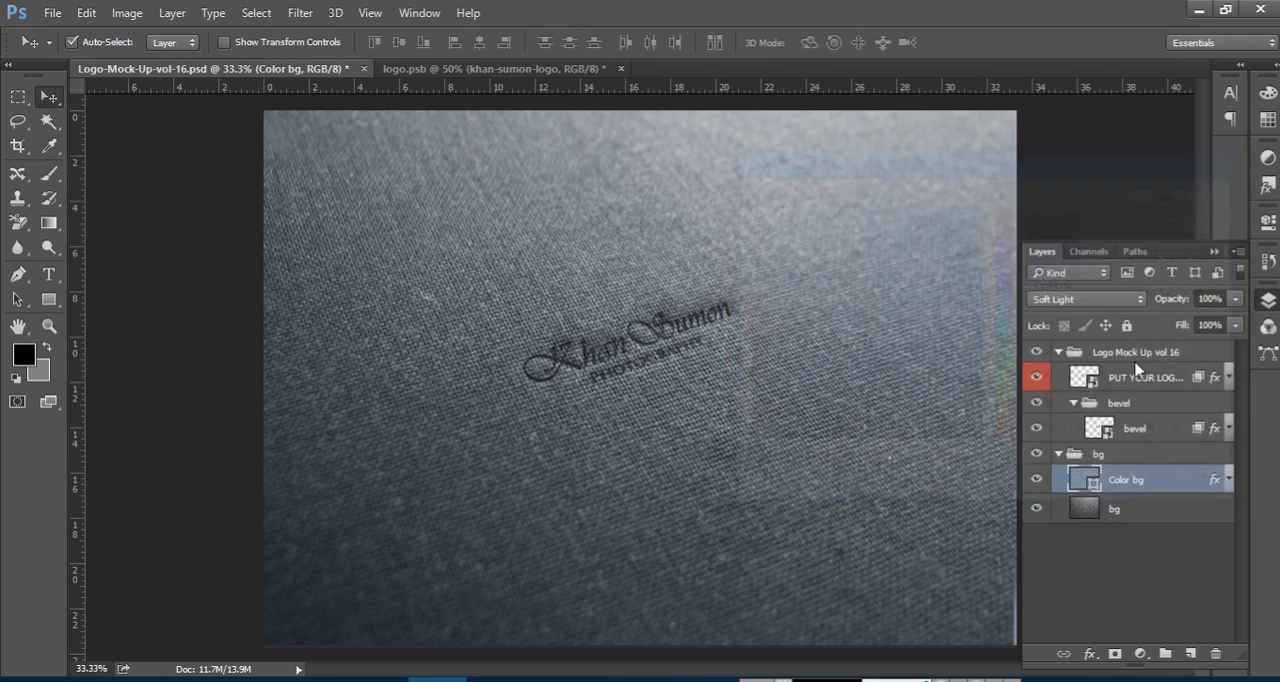
# Open the bevel smart object's contents, rasterize the photography logo layer, and convert it back to a smart object
pyautogui.doubleClick(1099, 428)
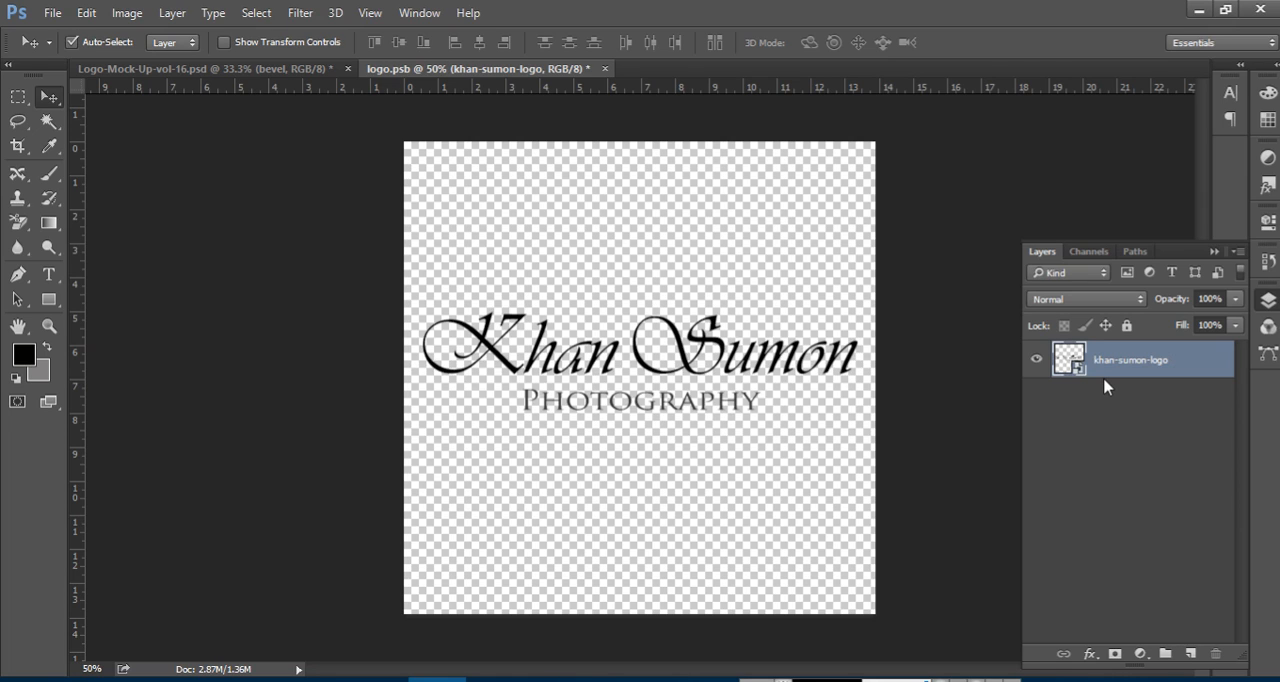
pyautogui.rightClick(1075, 362)
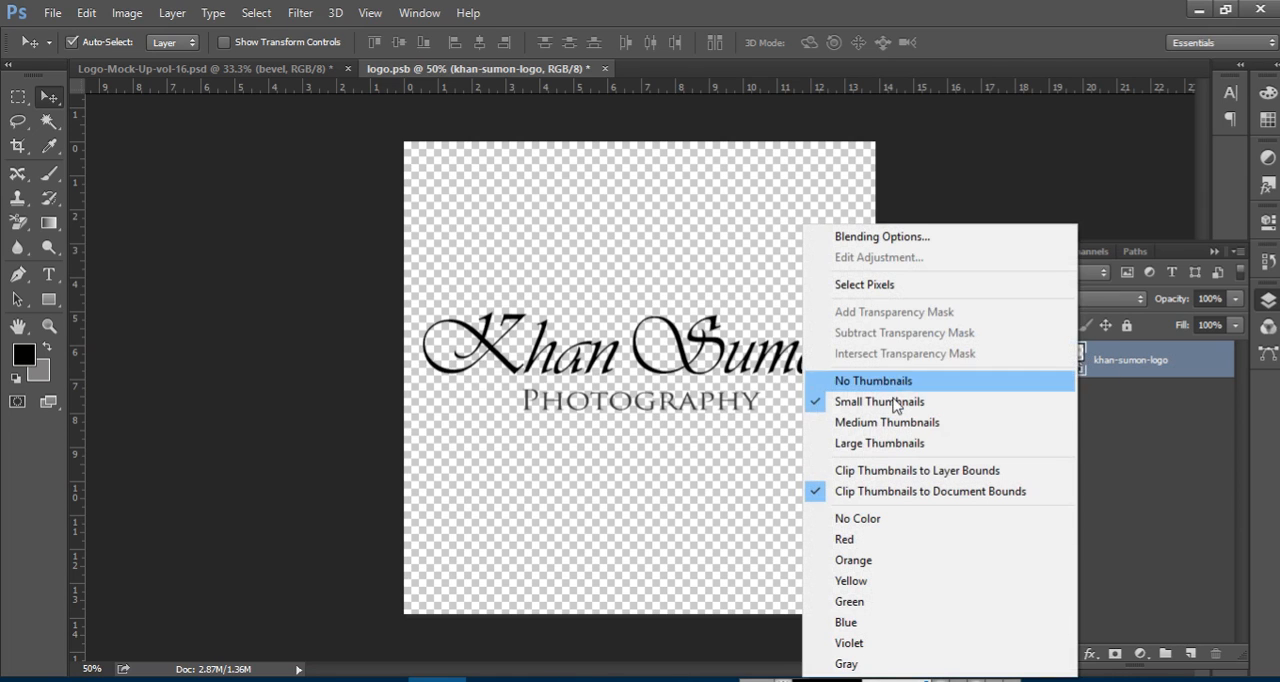
pyautogui.click(1148, 366)
pyautogui.rightClick(1190, 366)
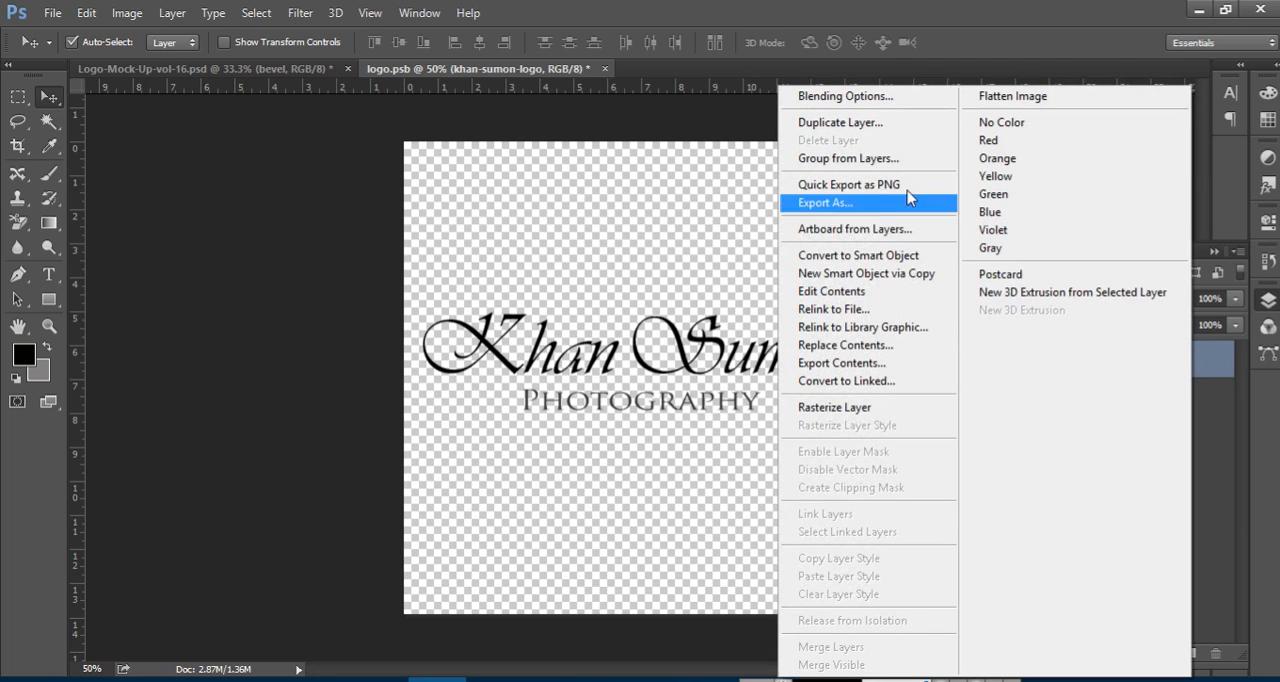
pyautogui.click(843, 408)
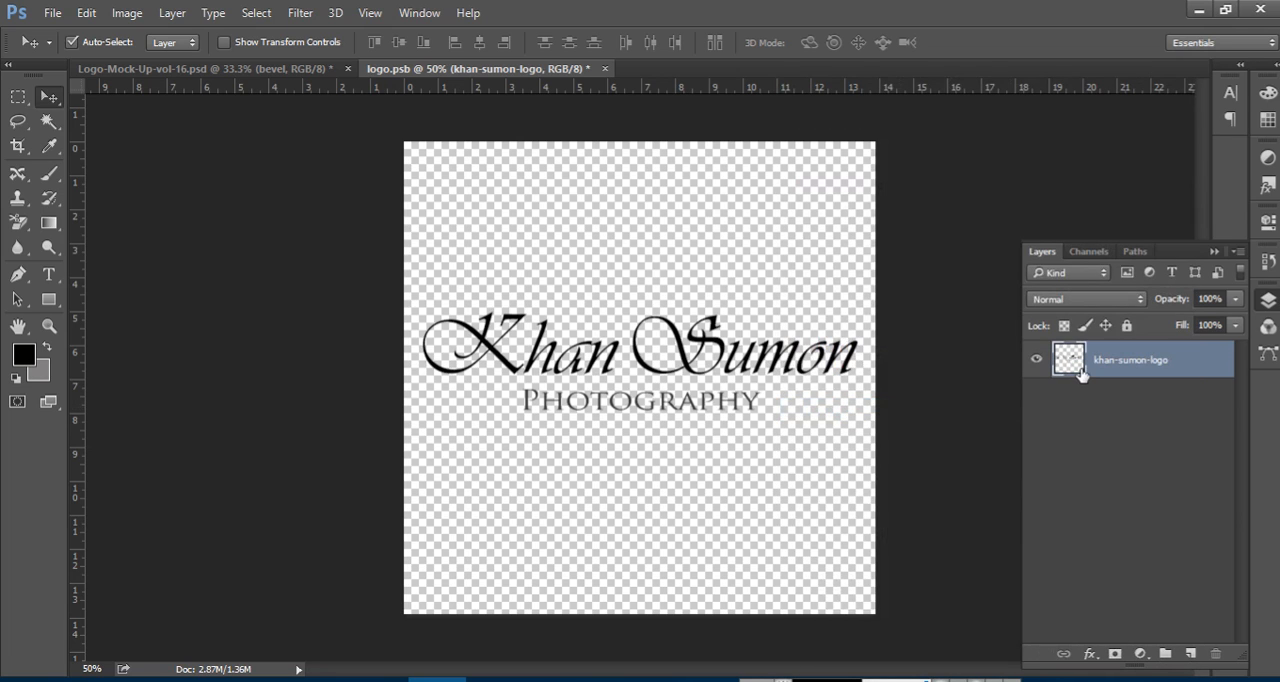
pyautogui.rightClick(1185, 365)
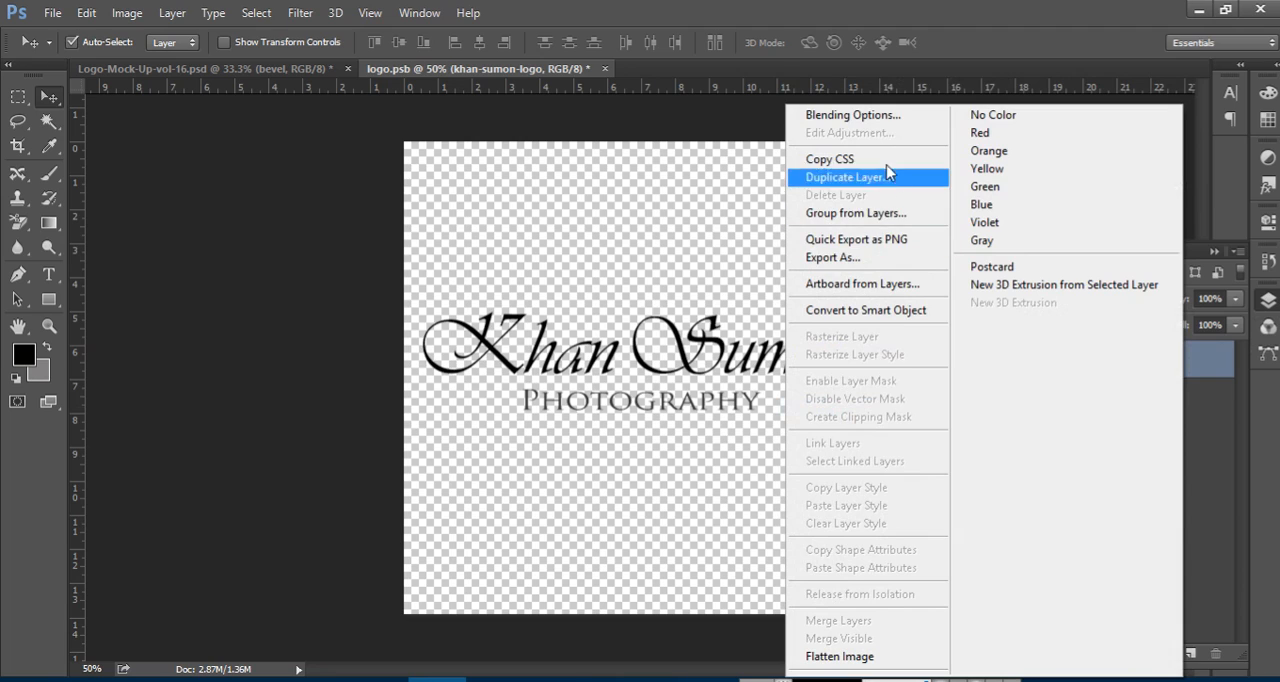
pyautogui.click(876, 313)
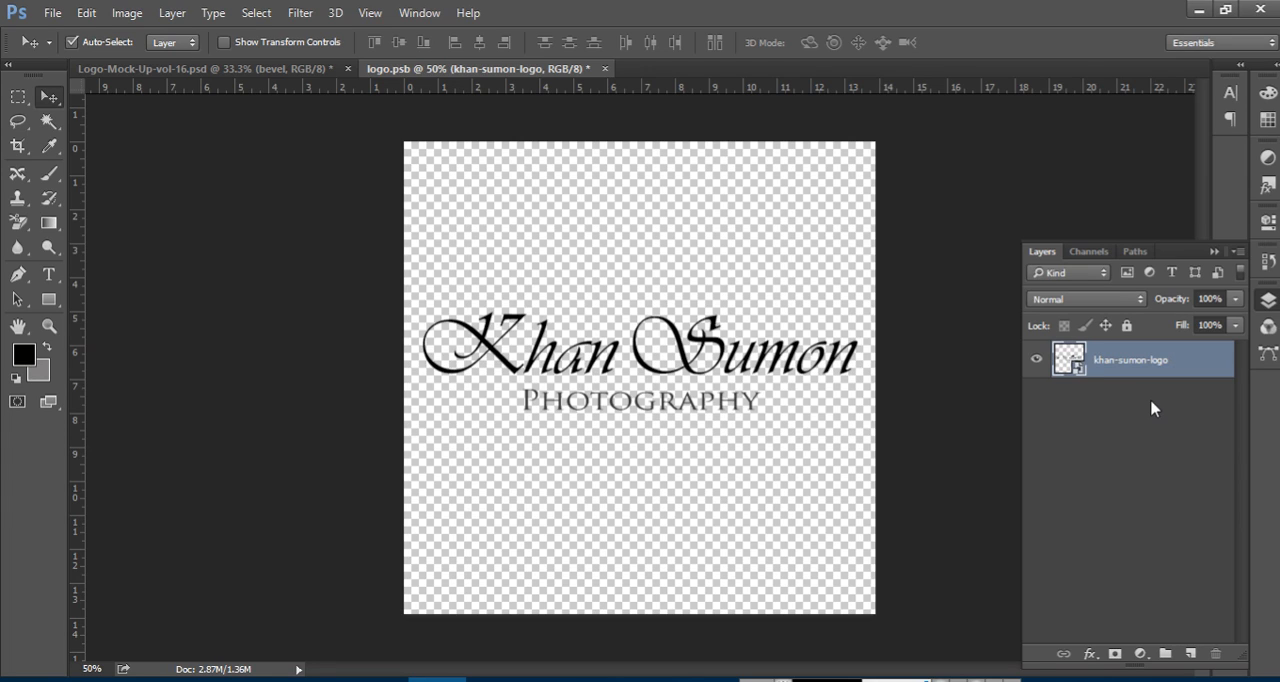
# View the contents of the nested logo smart object, close them, and close logo.psb without saving its changes
pyautogui.doubleClick(1064, 360)
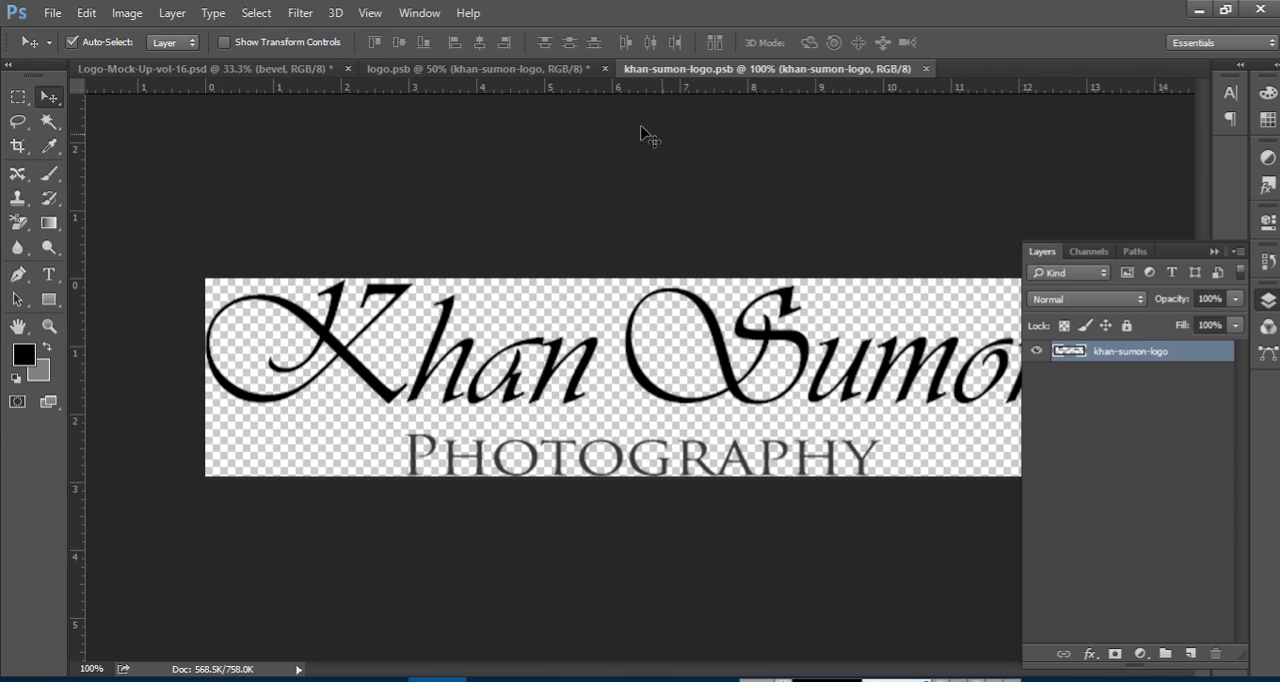
pyautogui.click(925, 68)
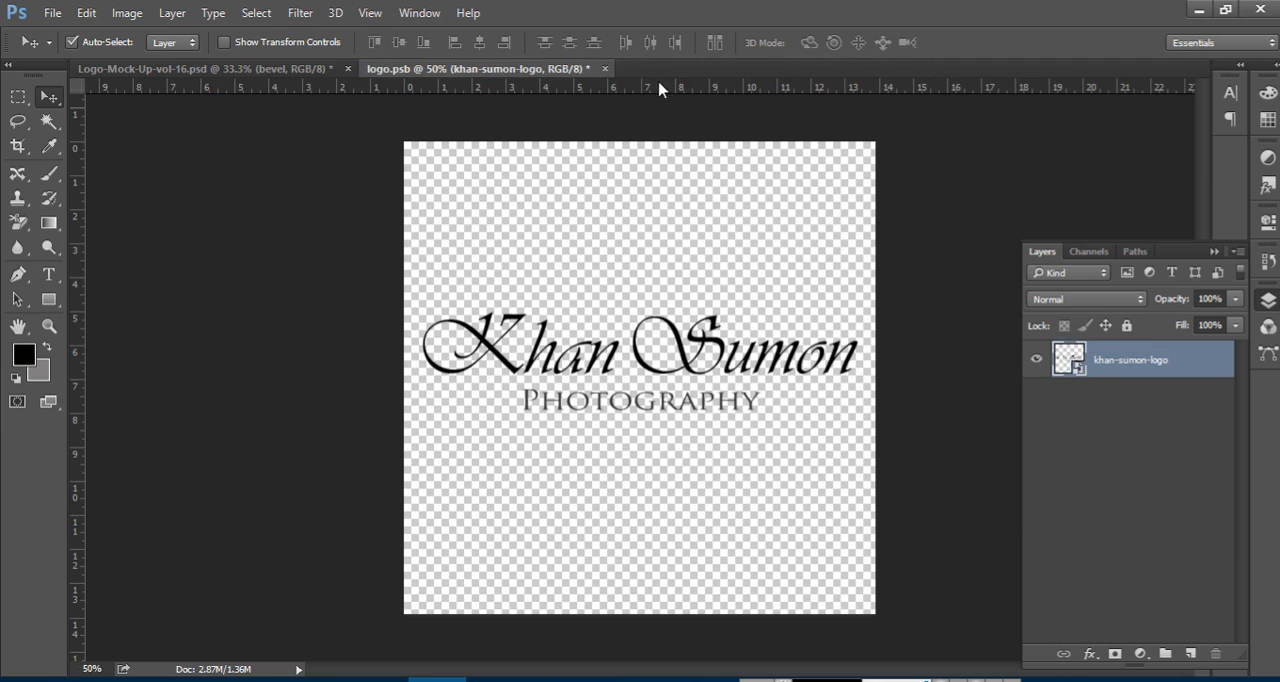
pyautogui.click(605, 69)
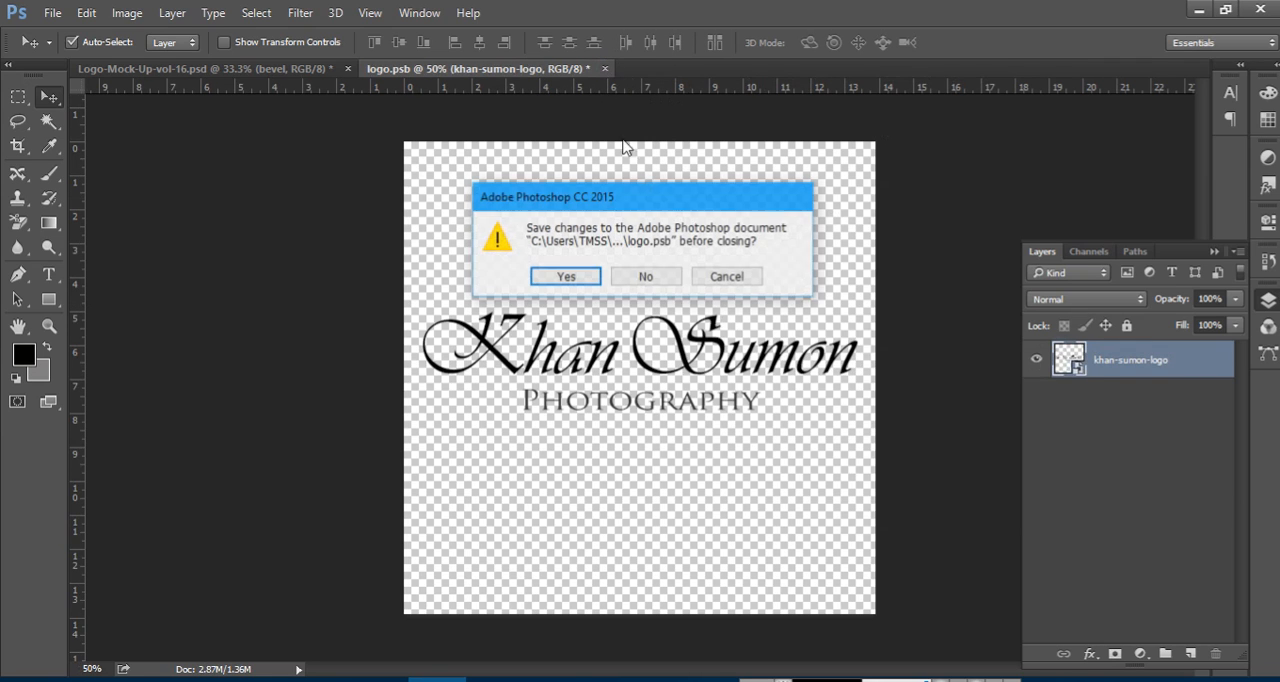
pyautogui.click(660, 282)
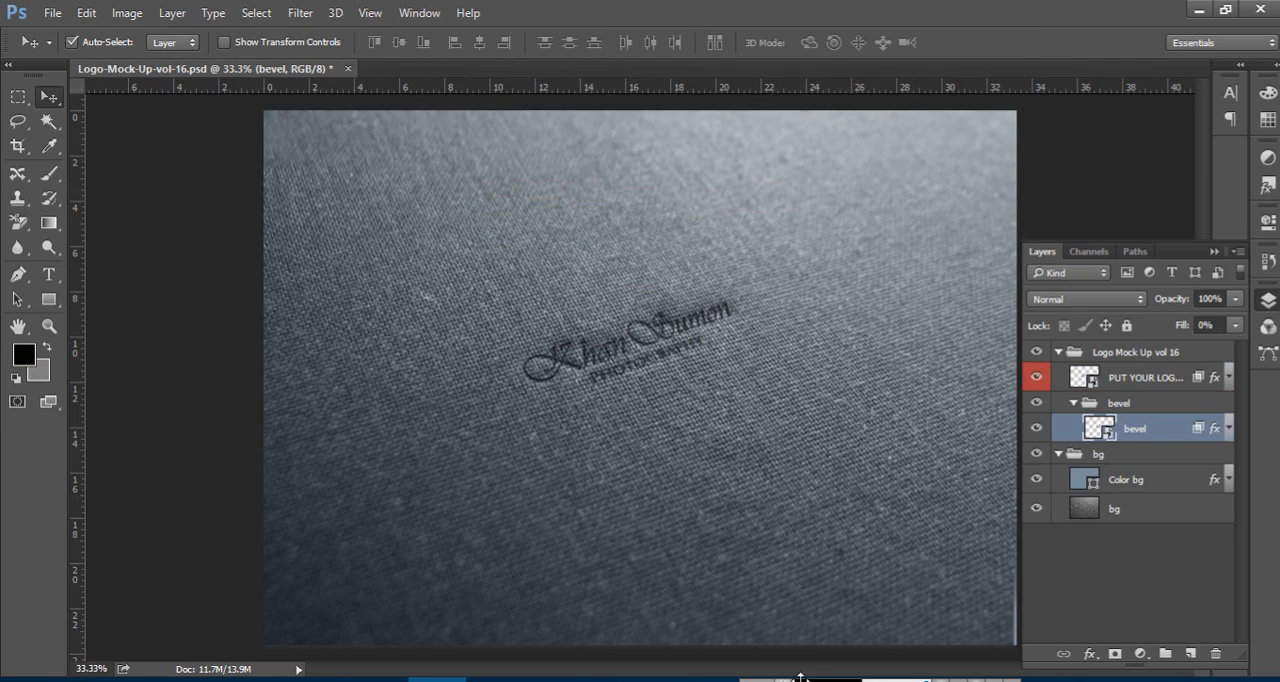